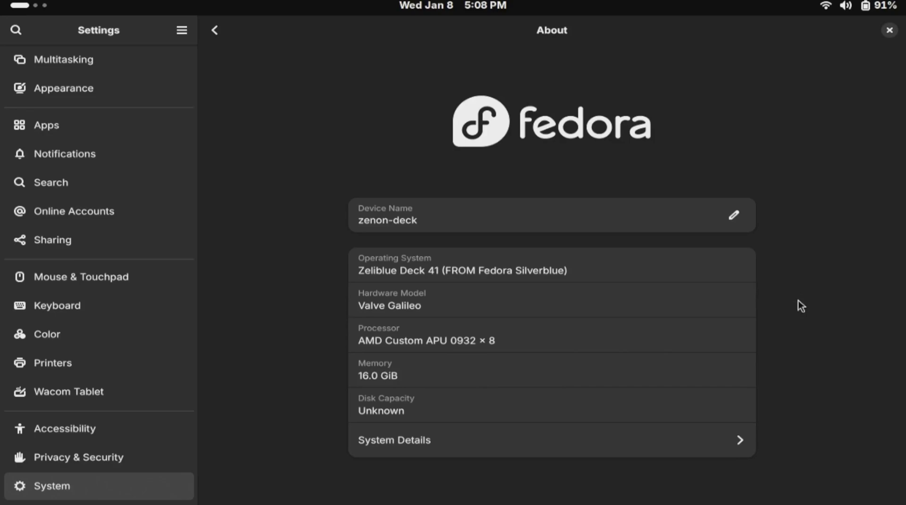
# Switch to the next workspace, where Firefox shows the Bazzite site
pyautogui.press('super+Page_Down')
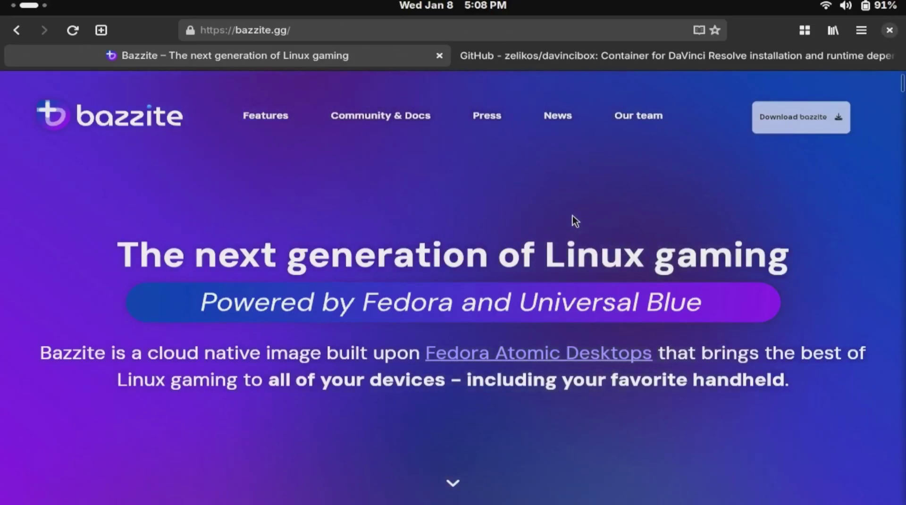
# Switch to the davincibox GitHub tab and skim the start of its README
pyautogui.click(663, 58)
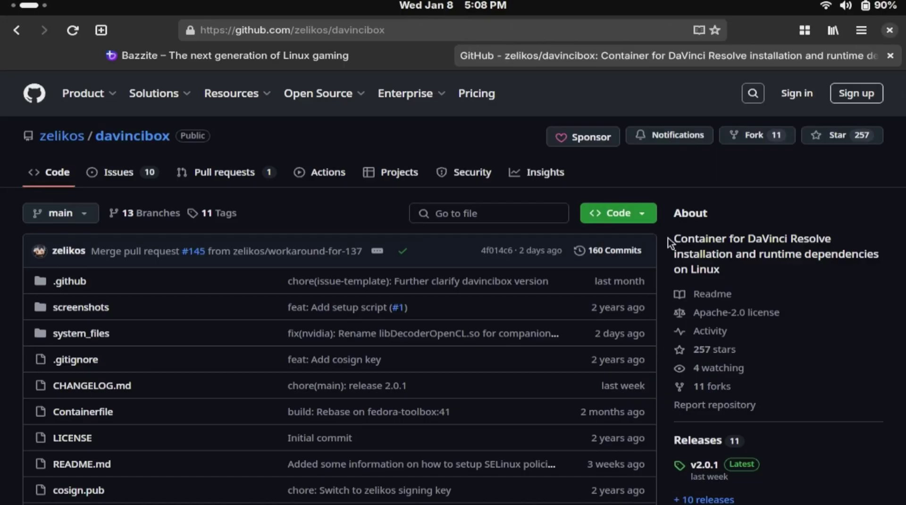
pyautogui.scroll(-7, 668, 237)
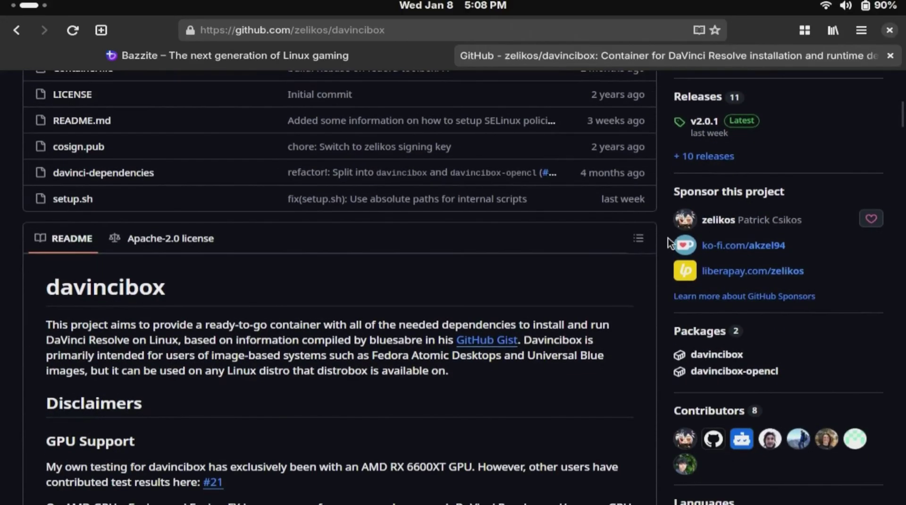
pyautogui.scroll(-2, 667, 237)
pyautogui.scroll(-1, 667, 237)
pyautogui.scroll(4, 667, 237)
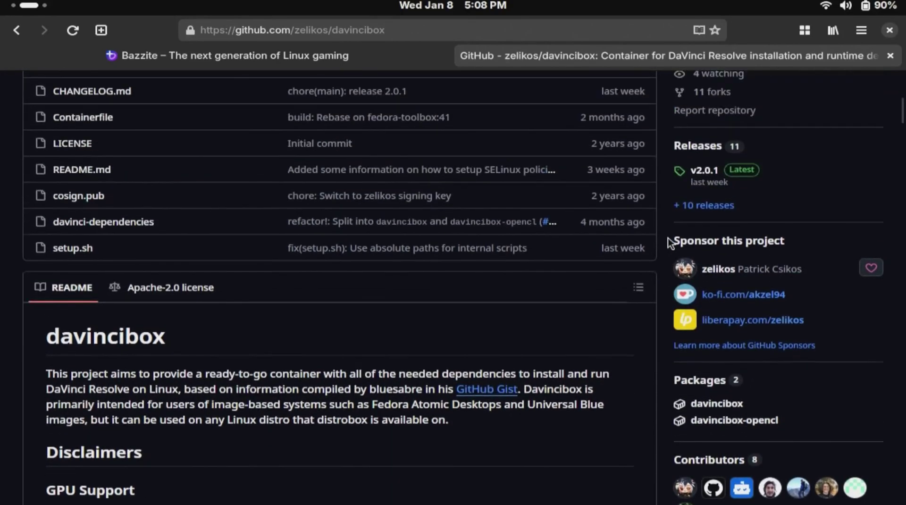
pyautogui.scroll(4, 667, 237)
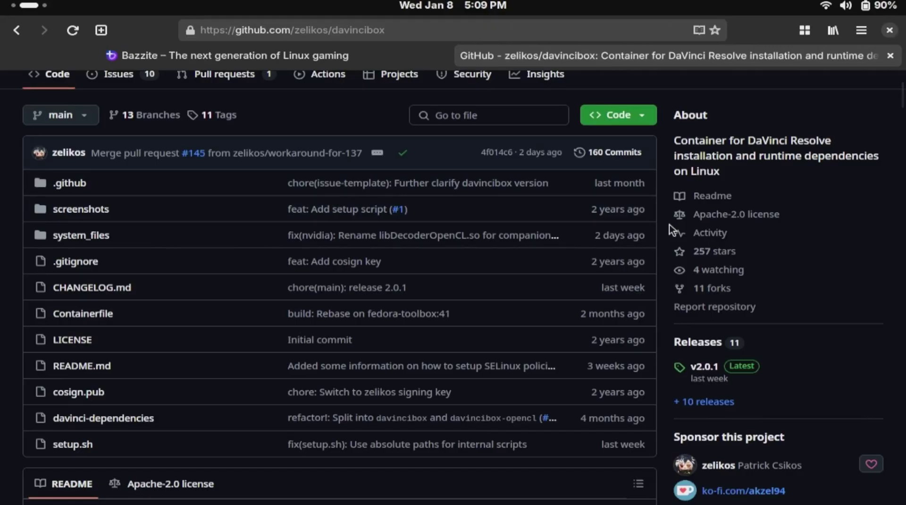
# Read further down the README, clear a stray text selection, and return to the top
pyautogui.scroll(-6, 669, 224)
pyautogui.moveTo(669, 224); pyautogui.dragTo(164, 363)
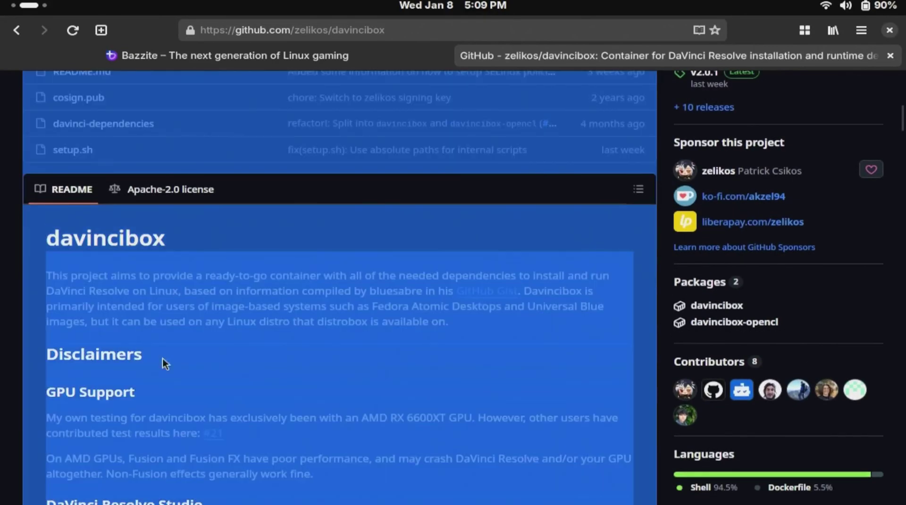
pyautogui.click(286, 355)
pyautogui.scroll(-2, 290, 355)
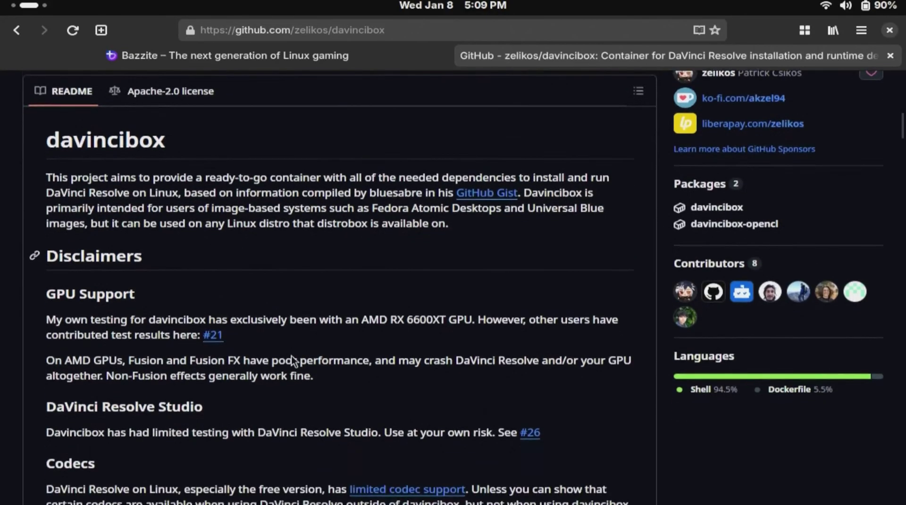
pyautogui.scroll(-20, 291, 355)
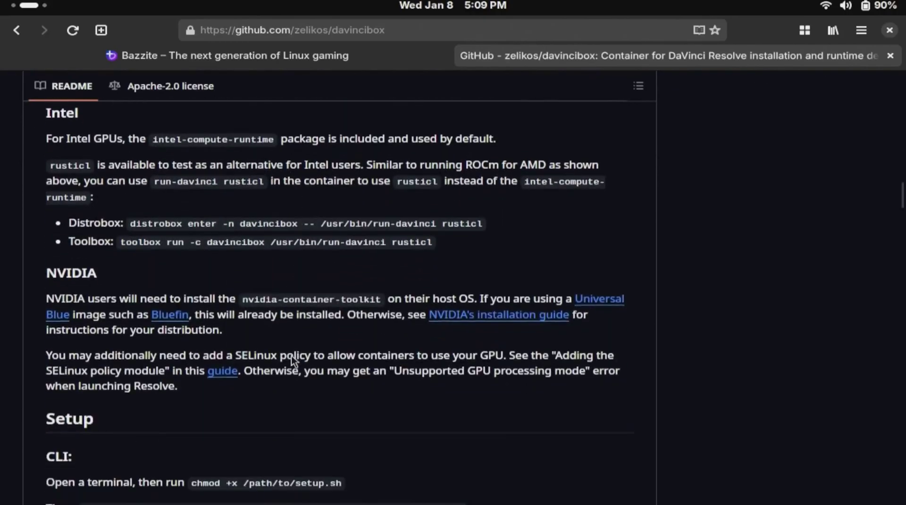
pyautogui.scroll(15, 290, 356)
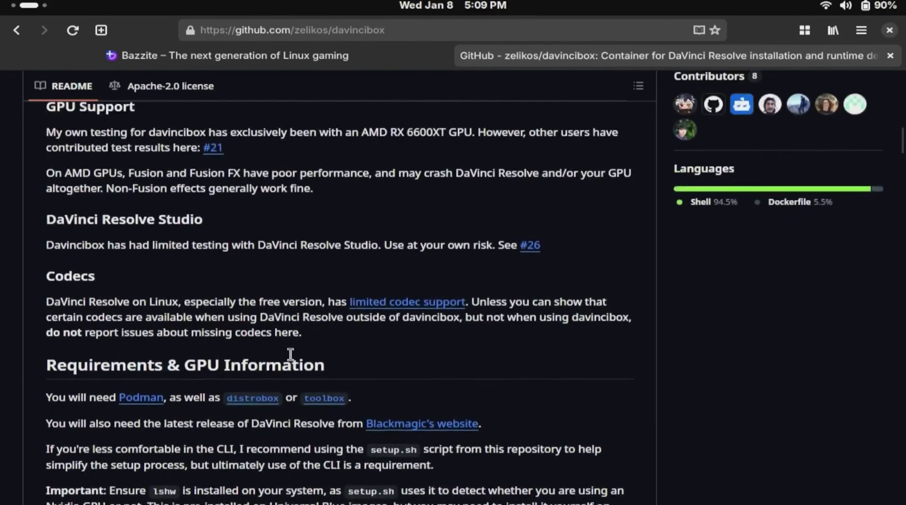
pyautogui.scroll(15, 291, 355)
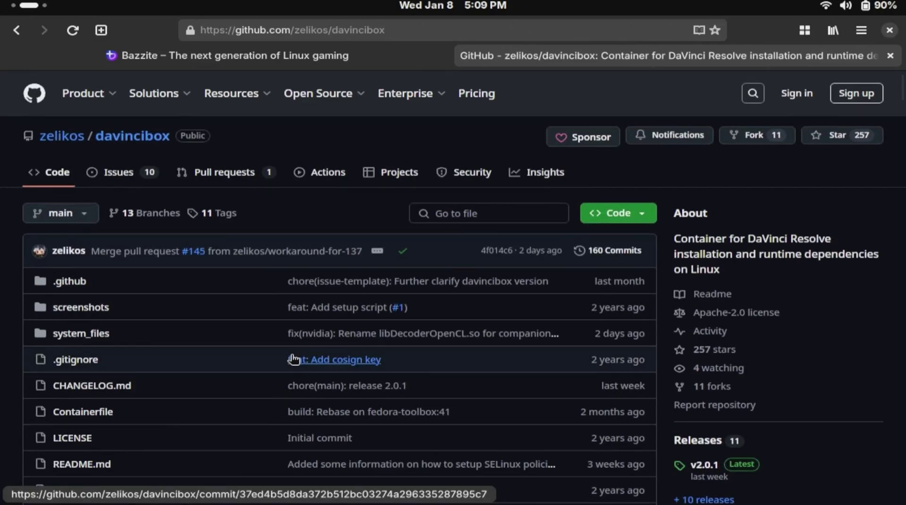
# Launch DaVinci Resolve from the app grid on a new empty workspace
pyautogui.press('super')
pyautogui.press('super+Page_Down')
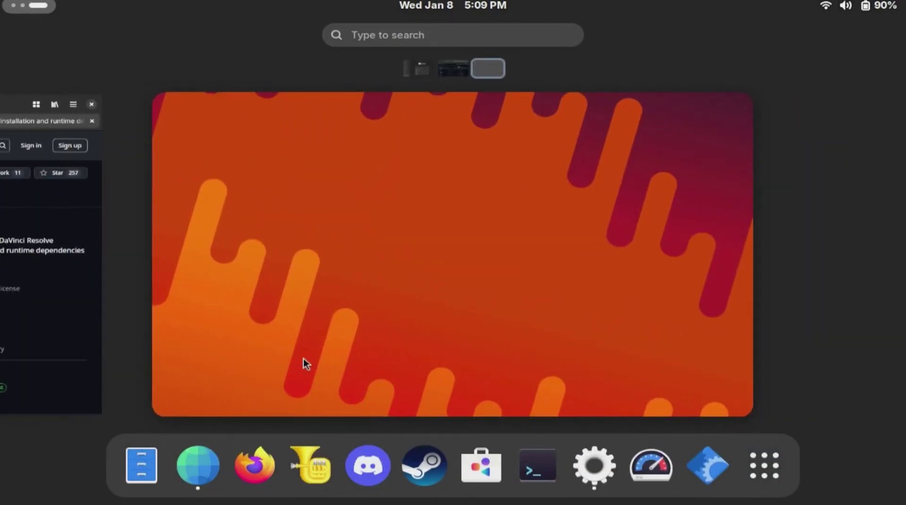
pyautogui.click(779, 450)
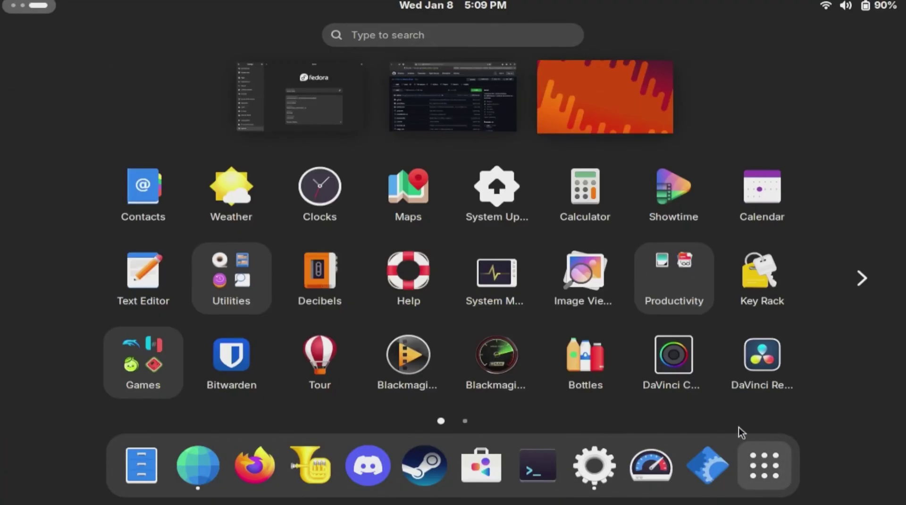
pyautogui.click(742, 347)
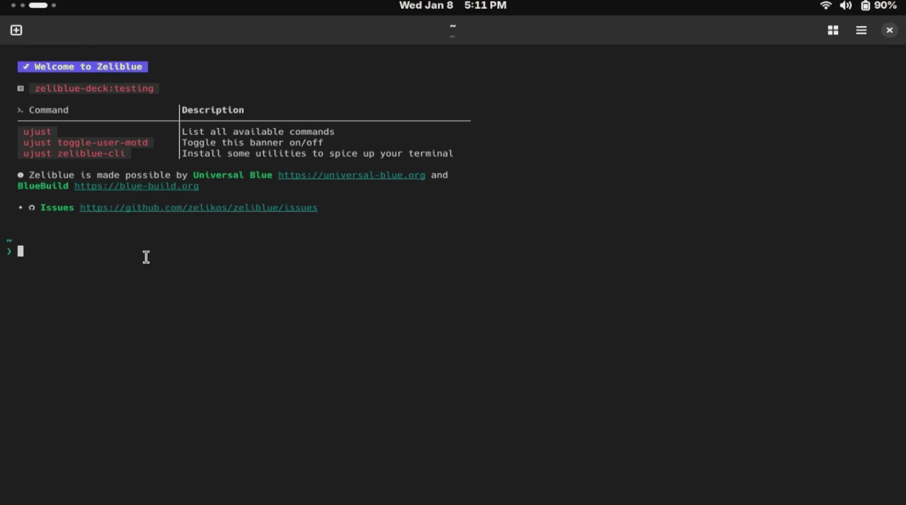
# Run podman container list --all to confirm no containers exist
pyautogui.press('super+x')
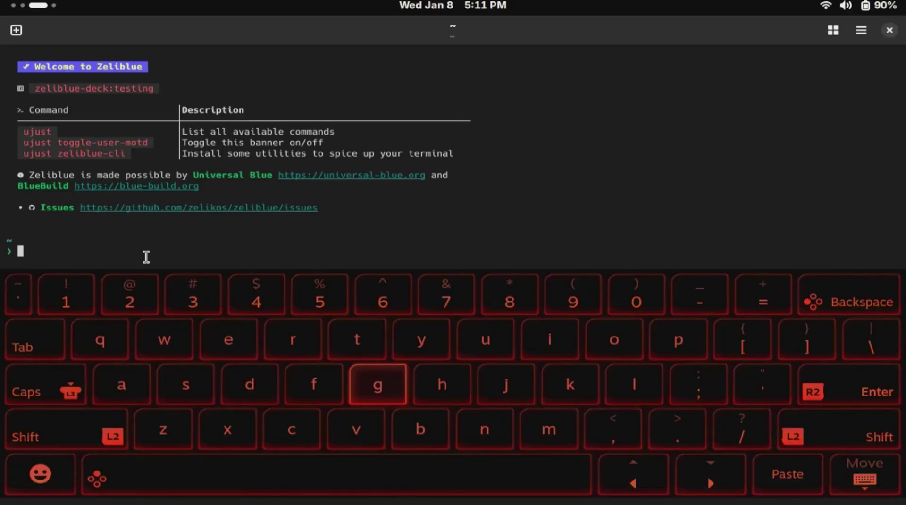
pyautogui.write('podman container list --all')
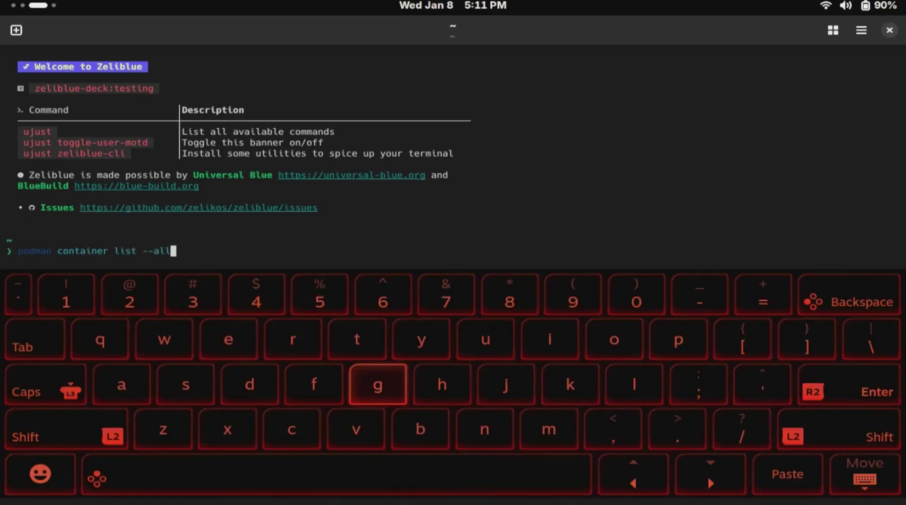
pyautogui.press('Right')
pyautogui.press('Return')
# Close the terminal and open the extracted DaVinci_Resolve_19.1.2_Linux folder in Files
pyautogui.press('super+x')
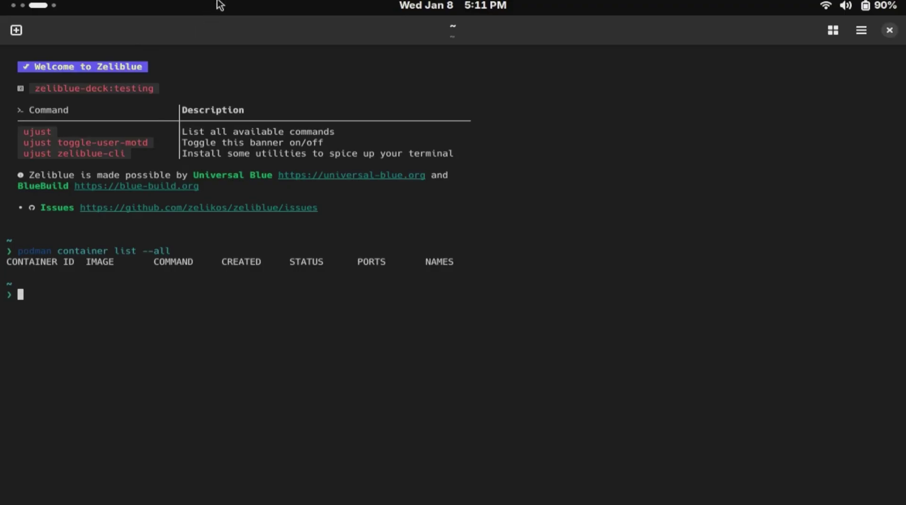
pyautogui.click(889, 30)
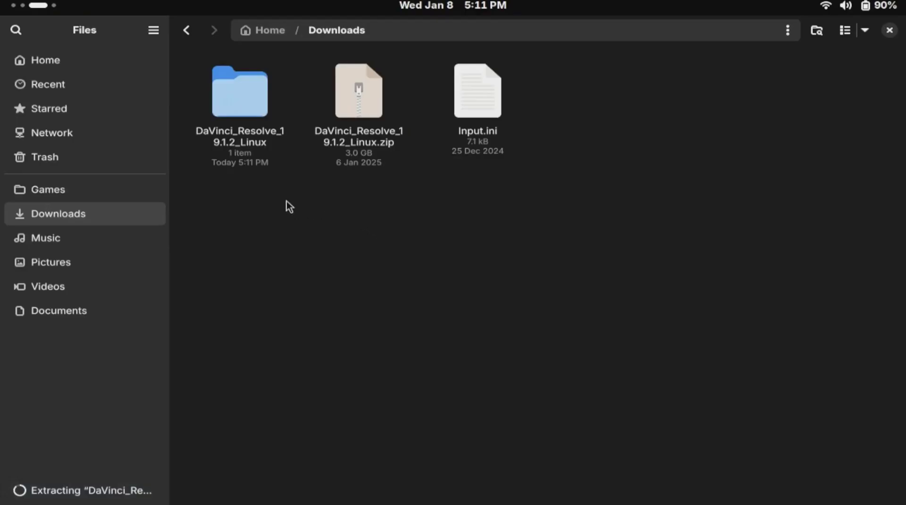
pyautogui.doubleClick(251, 131)
# Open setup.sh in the davincibox GitHub repo and download its raw file
pyautogui.press('super')
pyautogui.scroll(1, 461, 207)
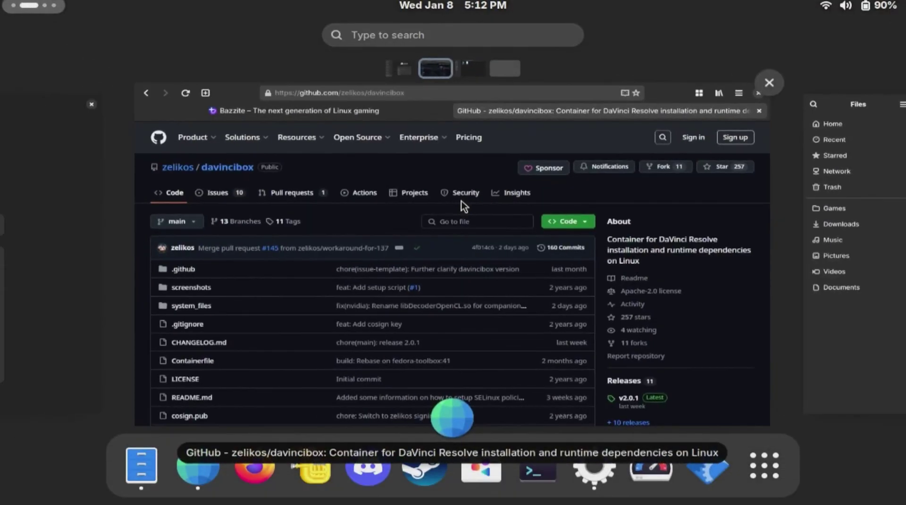
pyautogui.click(462, 201)
pyautogui.scroll(-5, 330, 265)
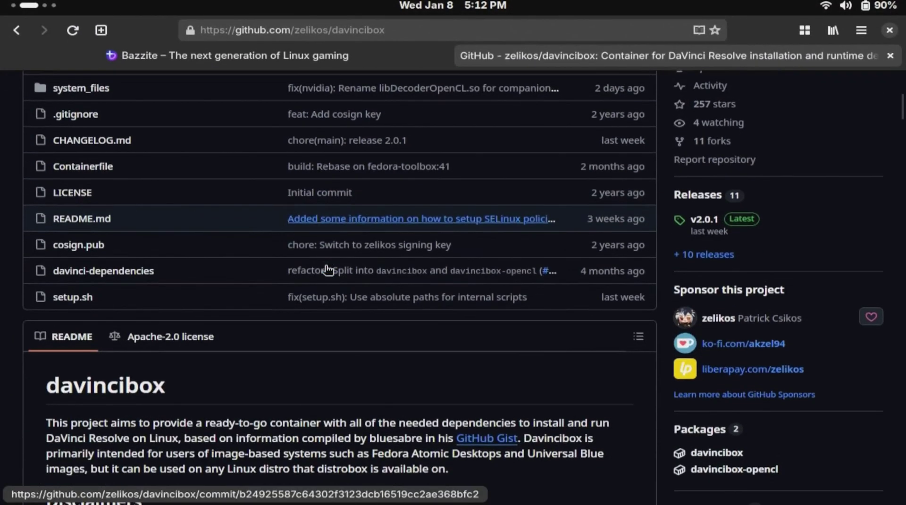
pyautogui.rightClick(75, 297)
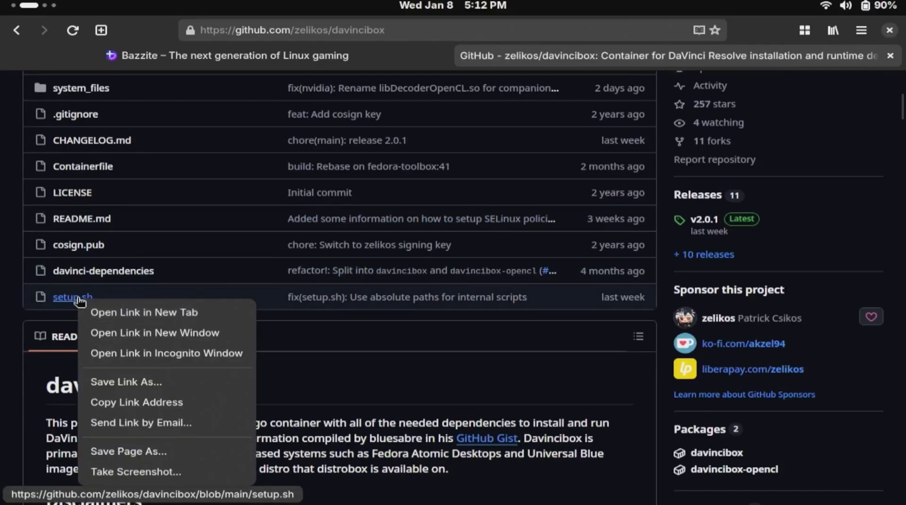
pyautogui.click(70, 300)
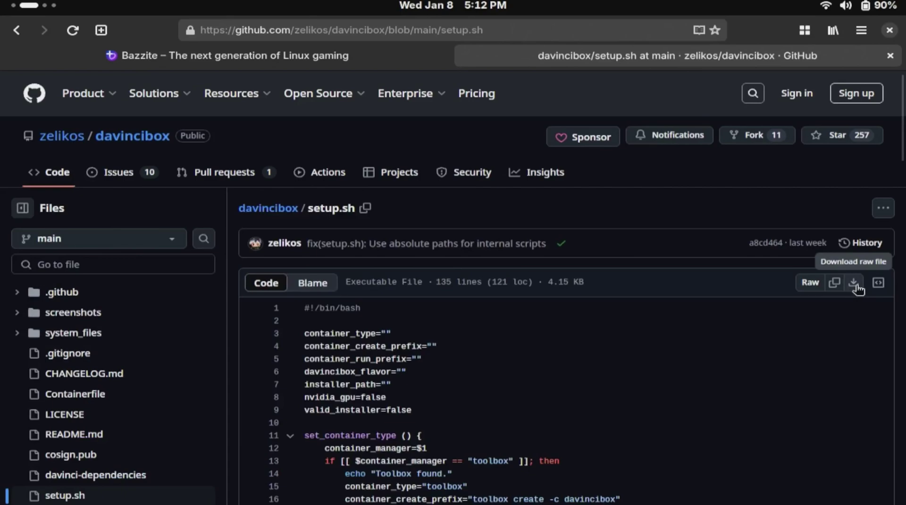
pyautogui.click(854, 283)
# Cut setup.sh from the Downloads folder
pyautogui.press('super+Page_Down')
pyautogui.middleClick(117, 219)
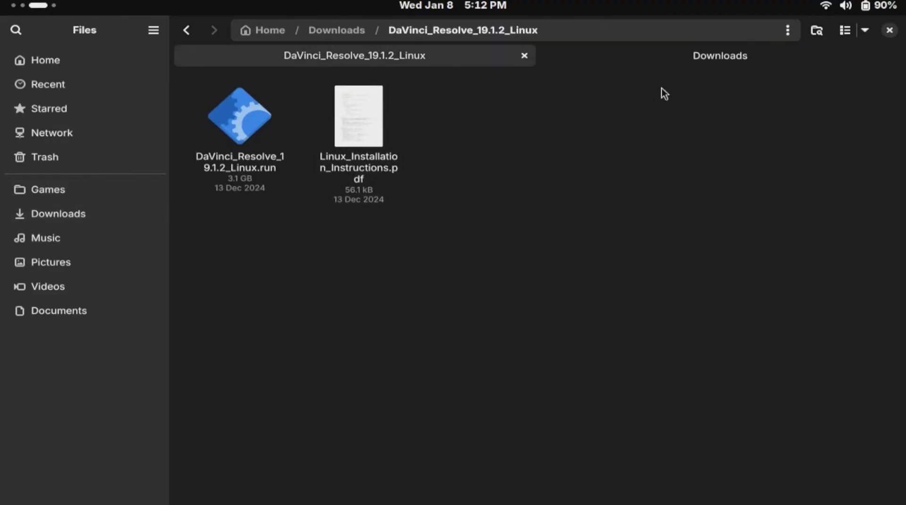
pyautogui.click(692, 61)
pyautogui.moveTo(327, 211); pyautogui.dragTo(364, 156)
pyautogui.rightClick(365, 156)
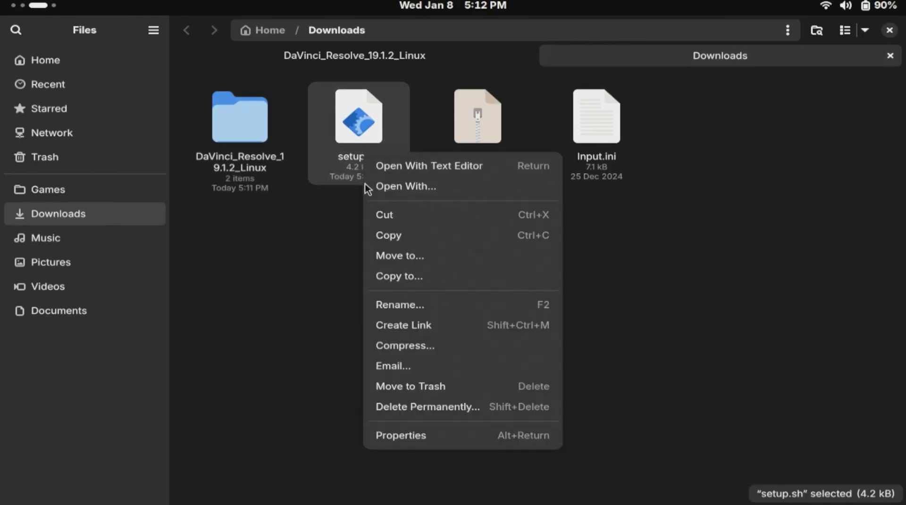
pyautogui.click(392, 212)
# Paste setup.sh into the DaVinci_Resolve_19.1.2_Linux folder beside the .run installer
pyautogui.doubleClick(256, 129)
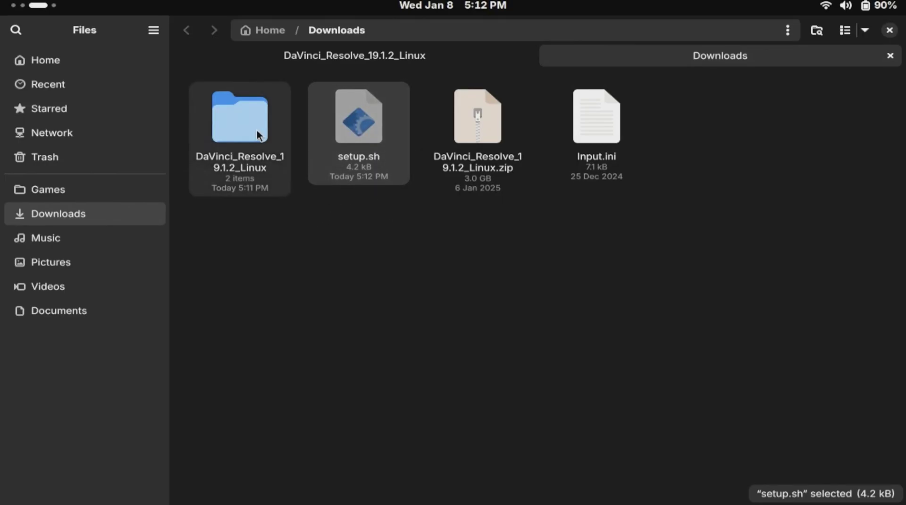
pyautogui.rightClick(514, 201)
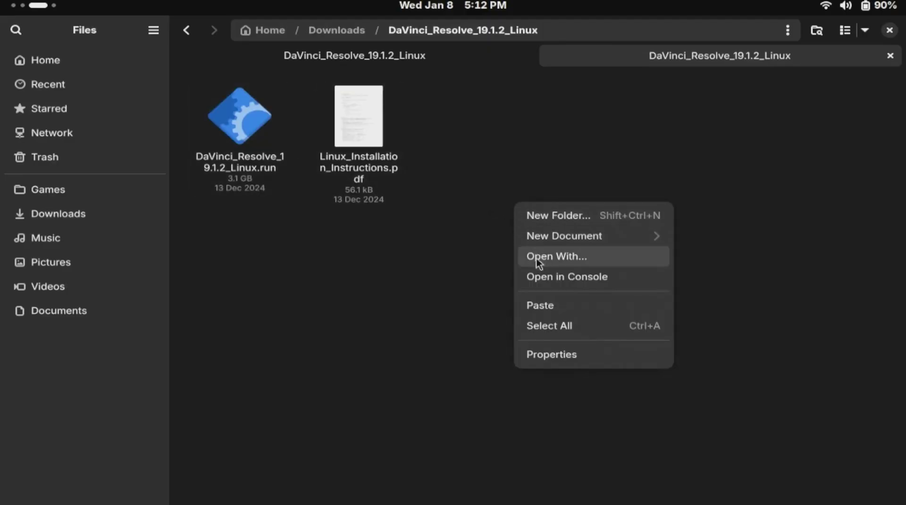
pyautogui.click(560, 299)
pyautogui.click(502, 234)
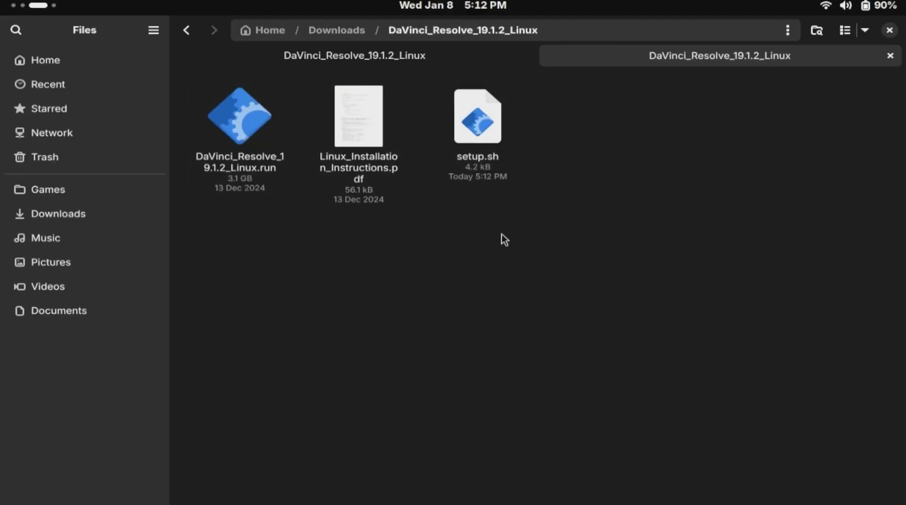
pyautogui.rightClick(498, 248)
pyautogui.click(440, 321)
# Make setup.sh executable as a program and open a terminal in that folder
pyautogui.rightClick(485, 152)
pyautogui.click(529, 432)
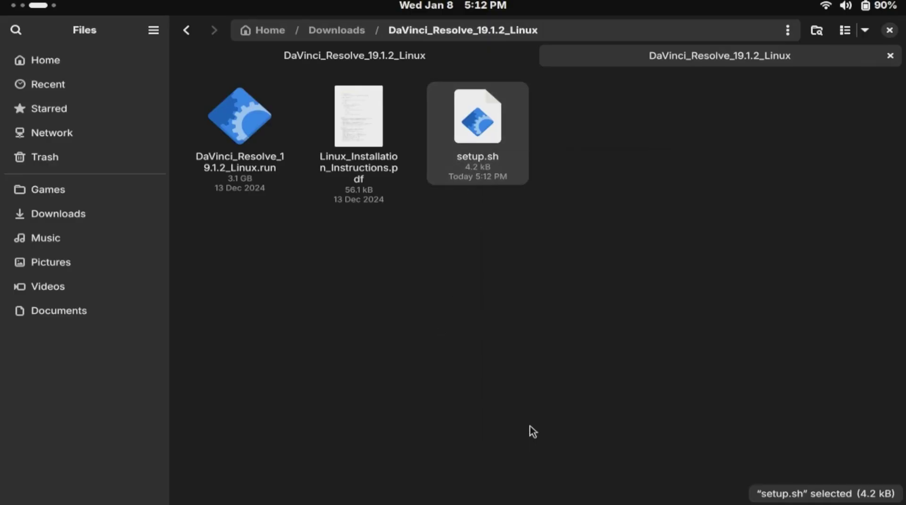
pyautogui.click(526, 446)
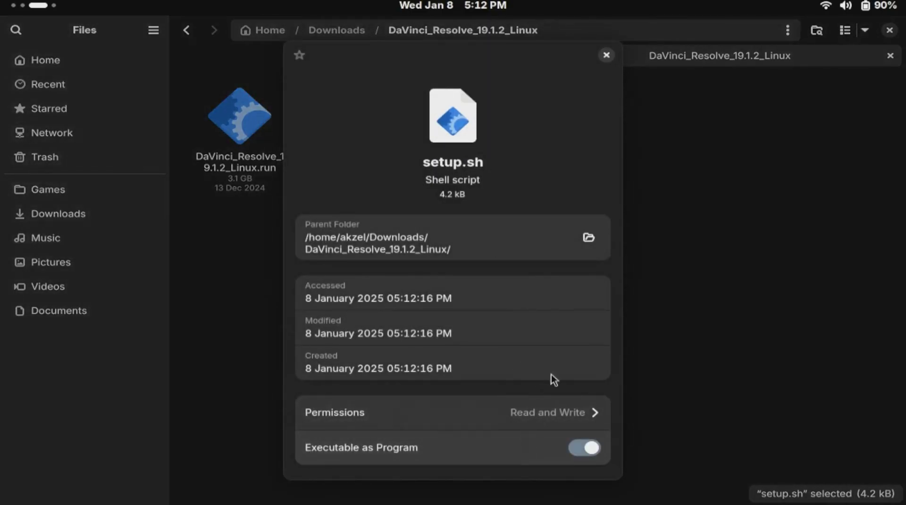
pyautogui.click(605, 56)
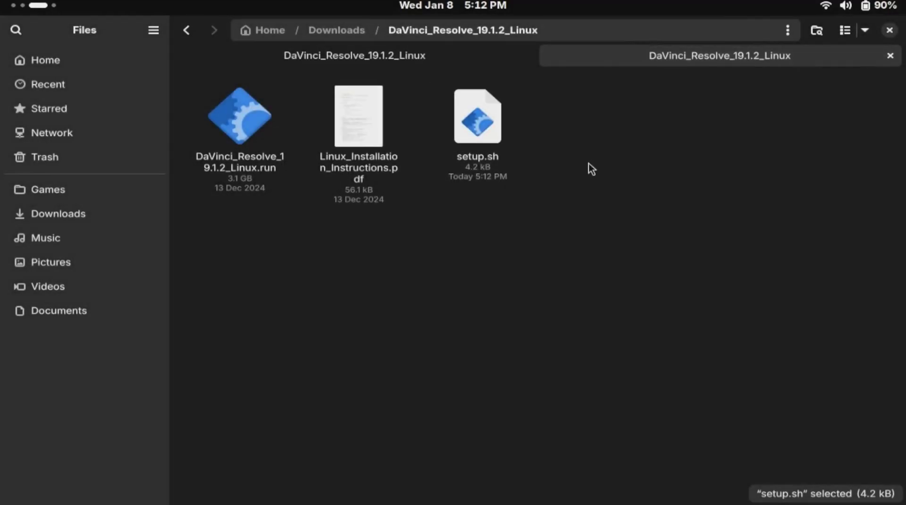
pyautogui.rightClick(590, 166)
pyautogui.click(622, 241)
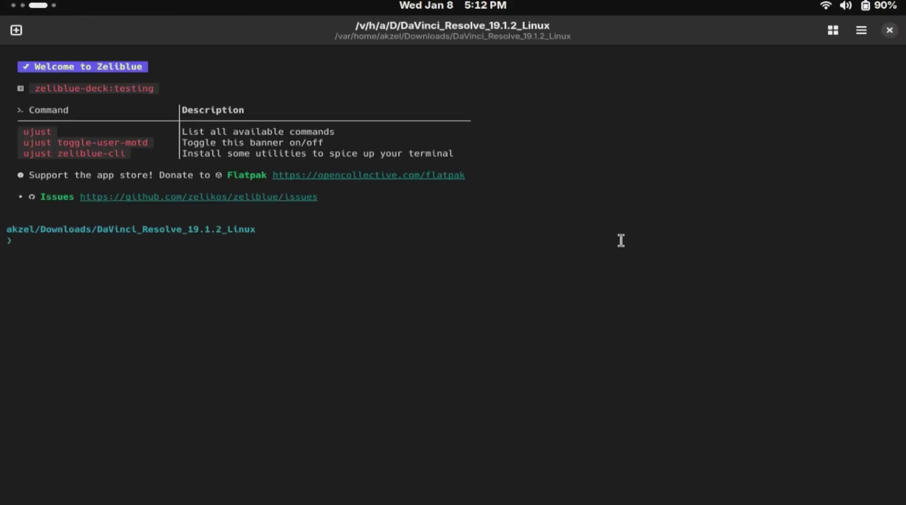
# Run ./setup.sh DaVinci_Resolve_19.1.2_Linux.run to install Resolve to /opt/resolve
pyautogui.write('.')
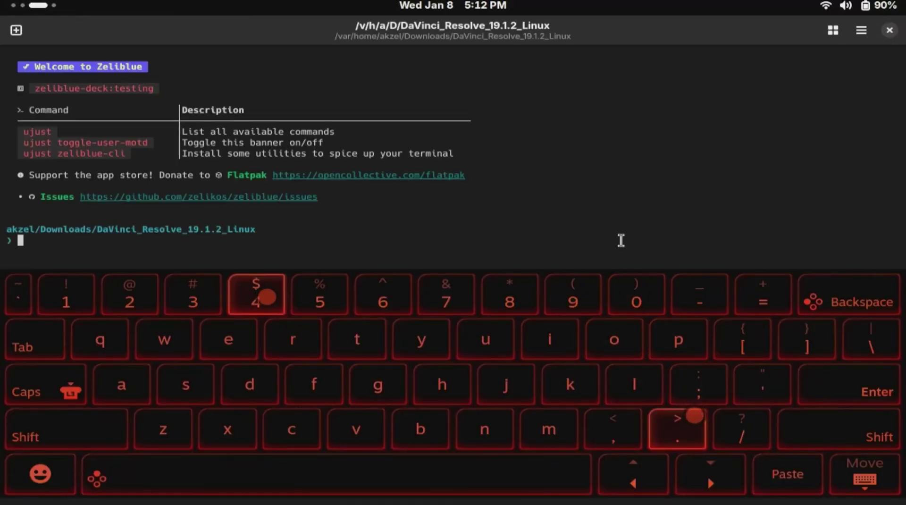
pyautogui.write('/se')
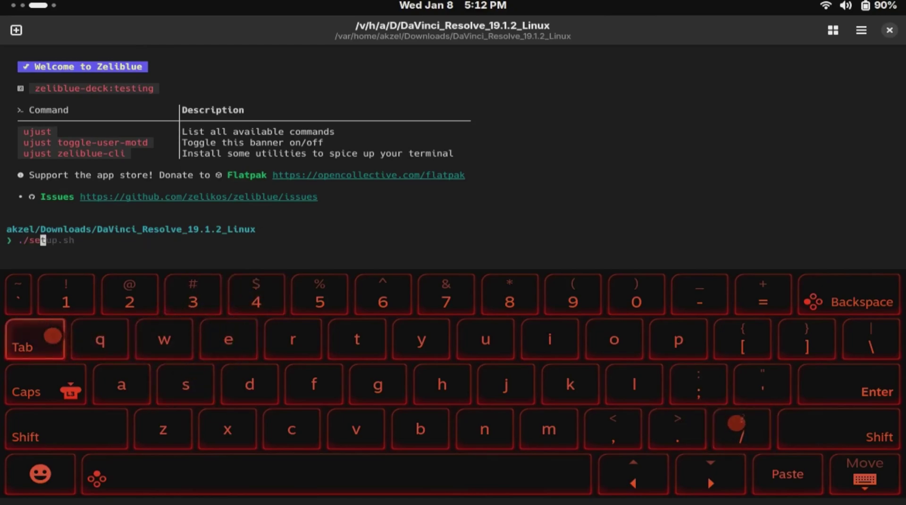
pyautogui.press('Tab')
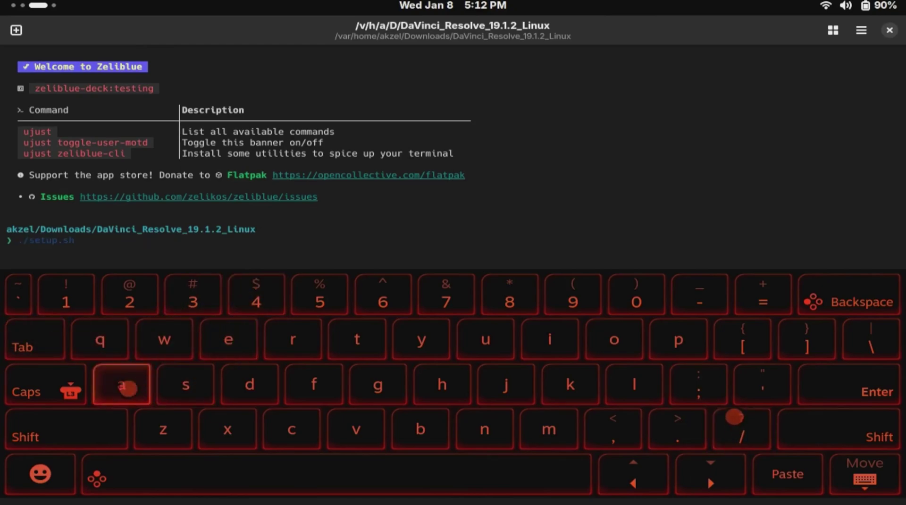
pyautogui.press('shift')
pyautogui.write('Da')
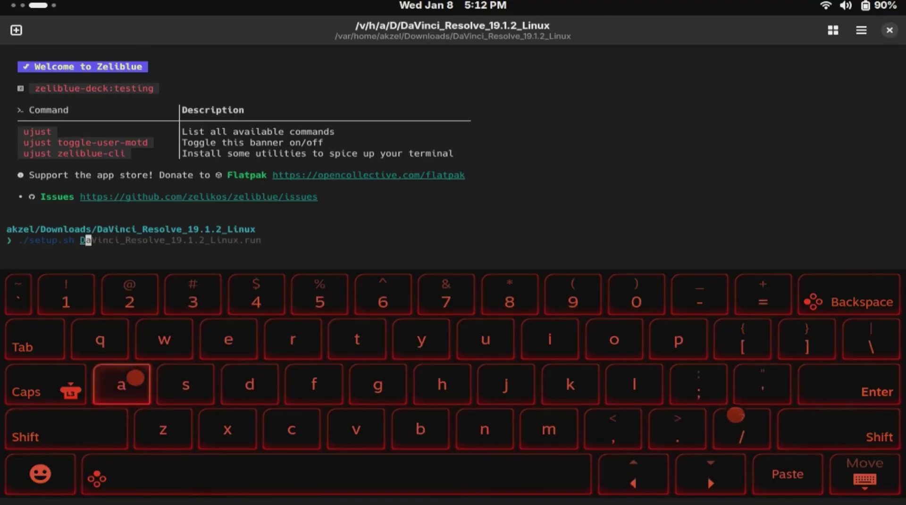
pyautogui.press('Tab')
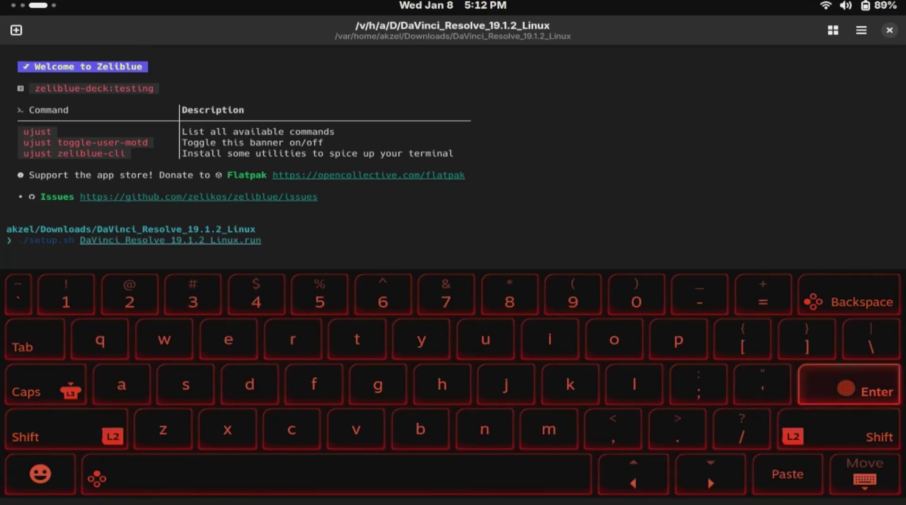
pyautogui.press('Return')
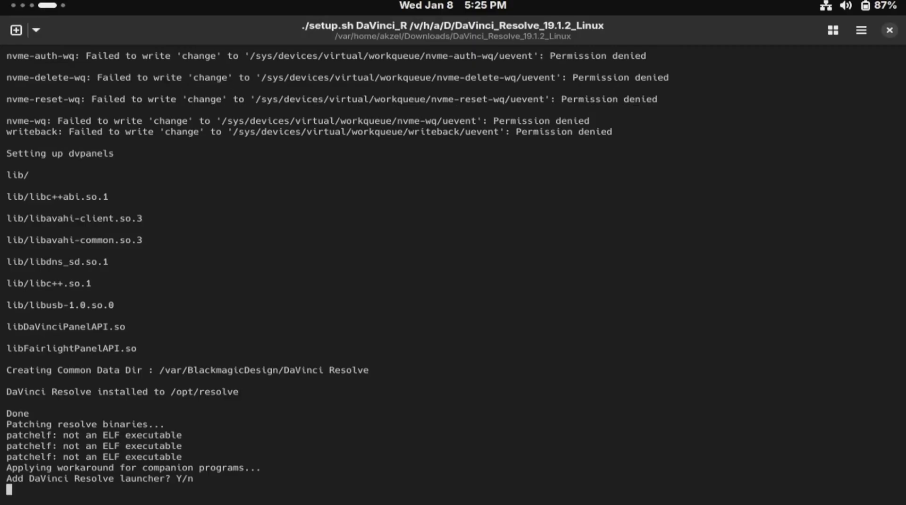
# Answer y to add the DaVinci Resolve application-menu launcher
pyautogui.press('super+x')
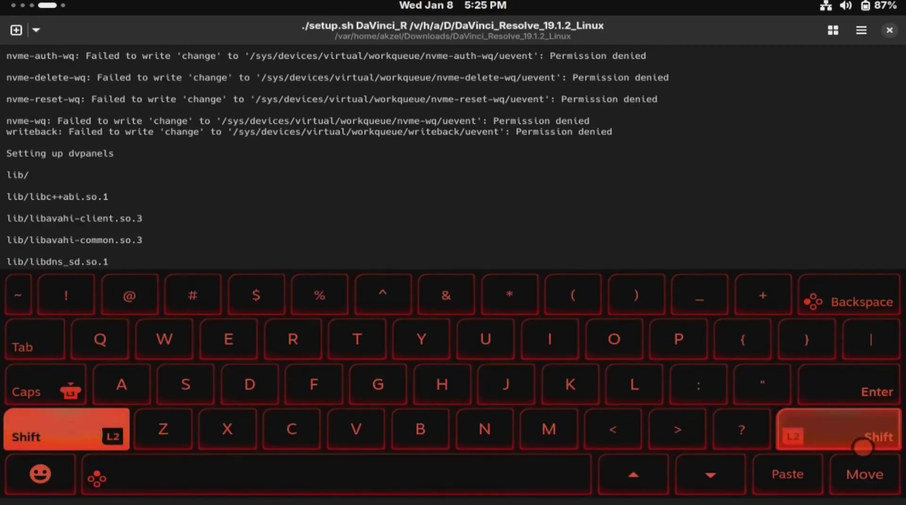
pyautogui.click(864, 474)
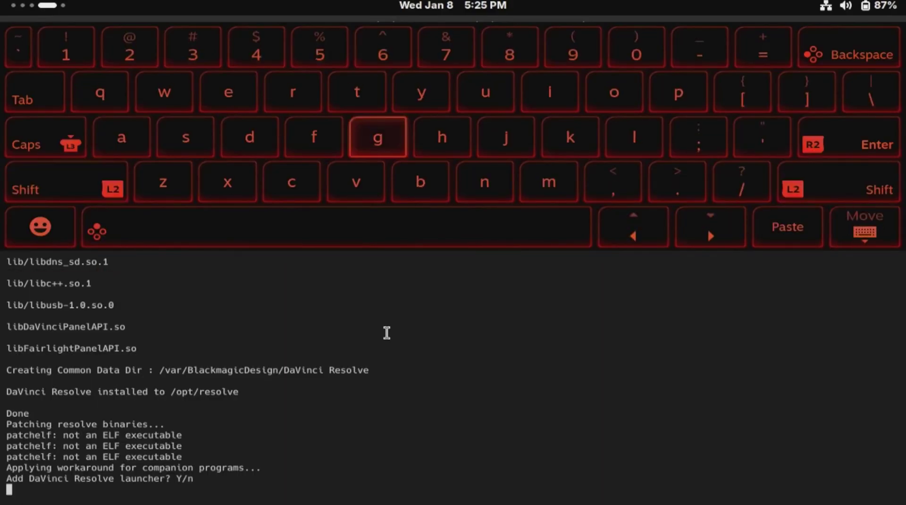
pyautogui.click(400, 97)
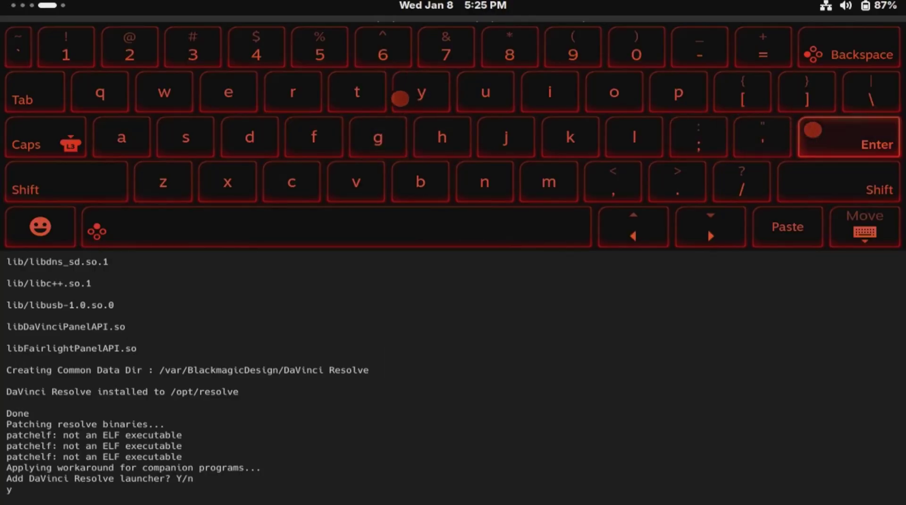
pyautogui.click(813, 129)
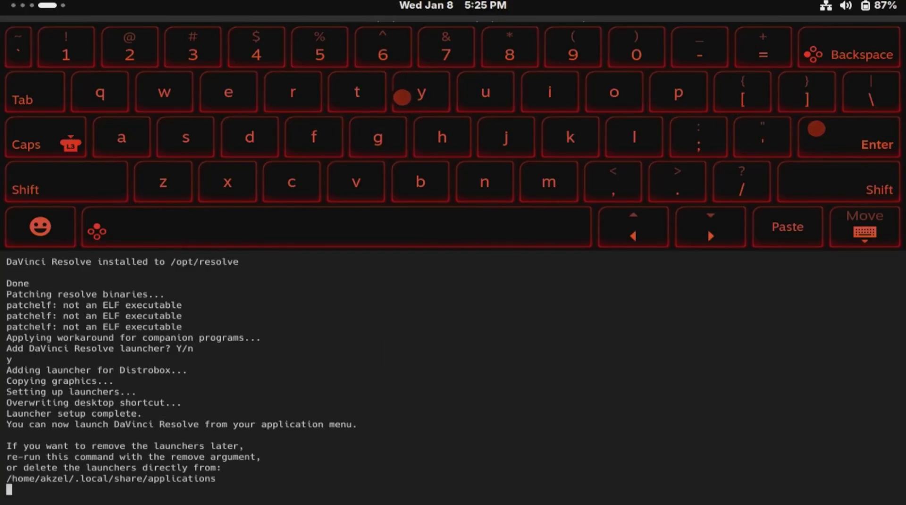
pyautogui.press('Escape')
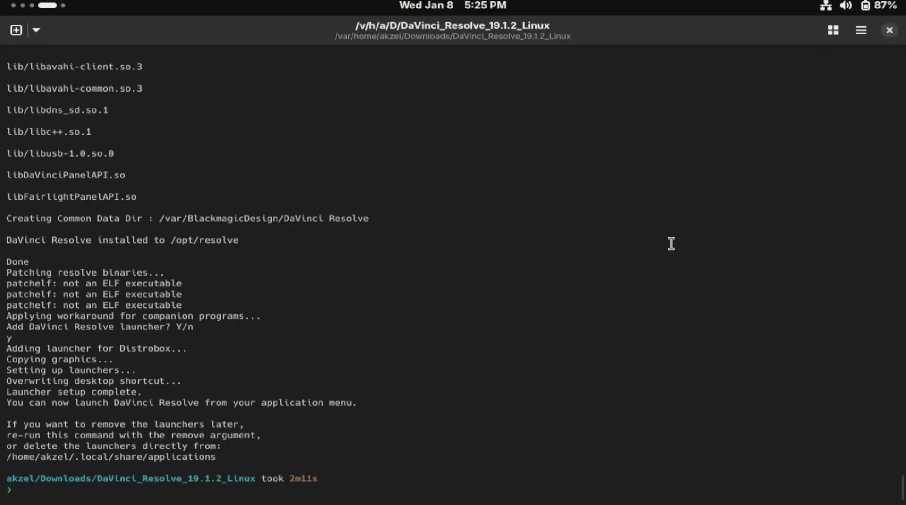
# Close the terminal and launch the newly installed DaVinci Resolve 19 from the app grid
pyautogui.click(889, 30)
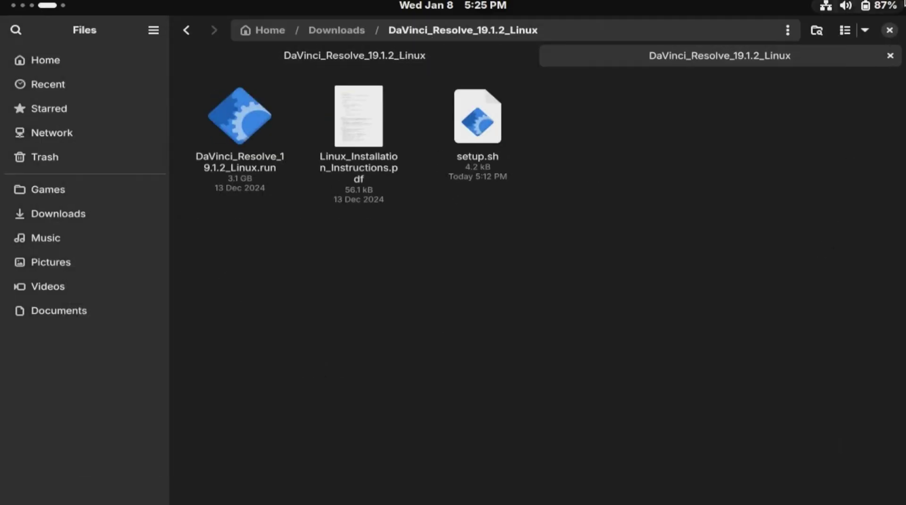
pyautogui.press('super')
pyautogui.scroll(-1, 704, 248)
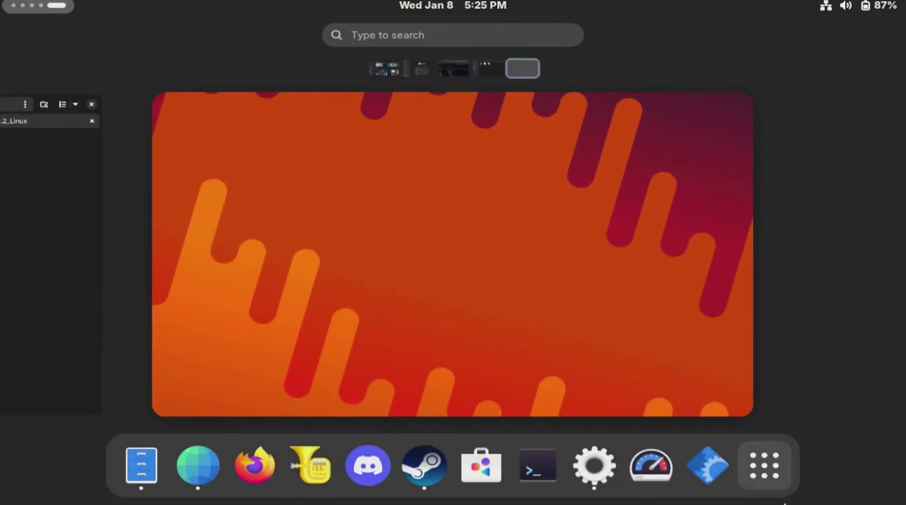
pyautogui.click(773, 478)
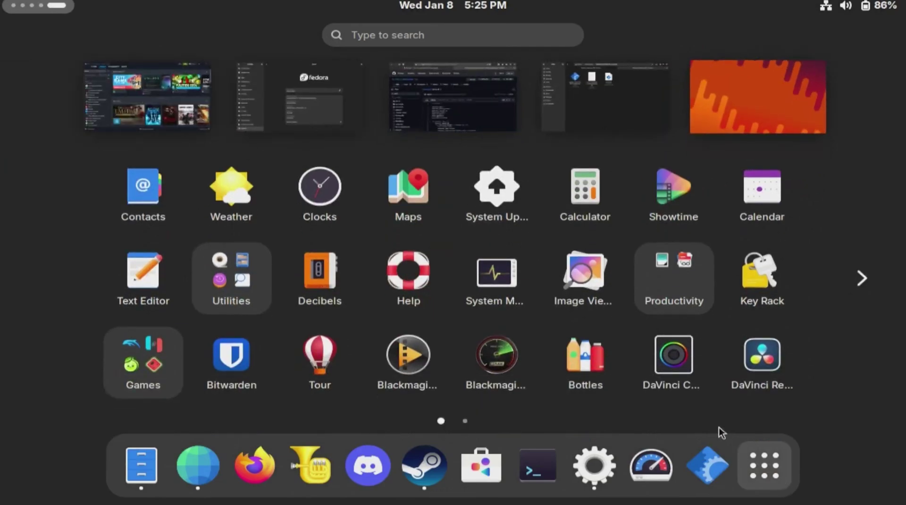
pyautogui.click(762, 347)
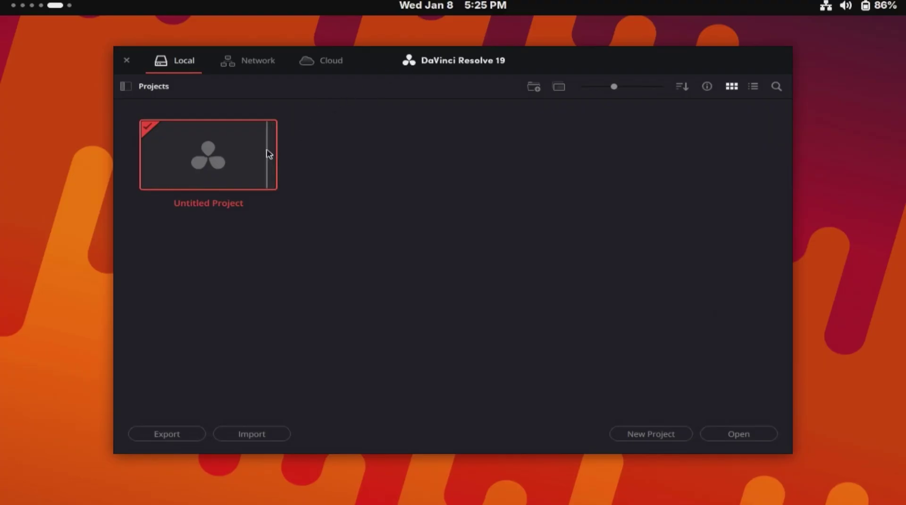
# Open the Untitled Project in Resolve, then close the extra Files window from the overview
pyautogui.doubleClick(219, 162)
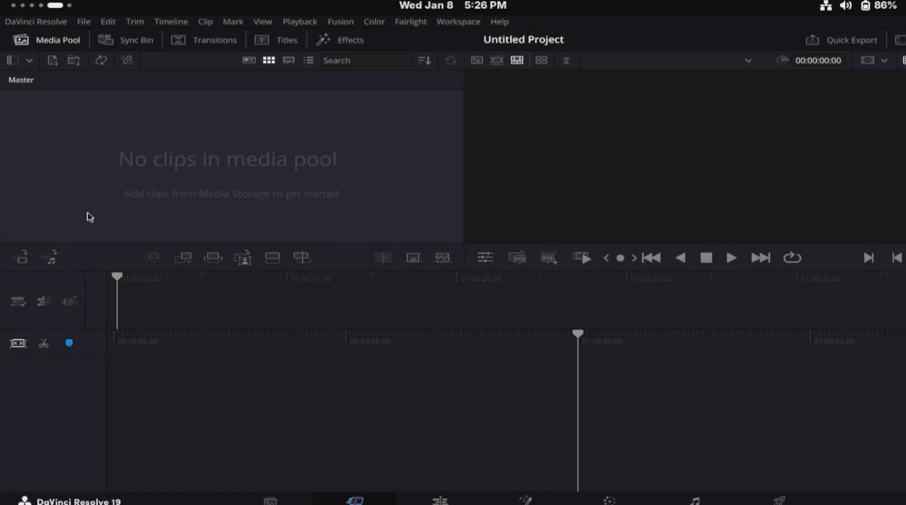
pyautogui.press('super')
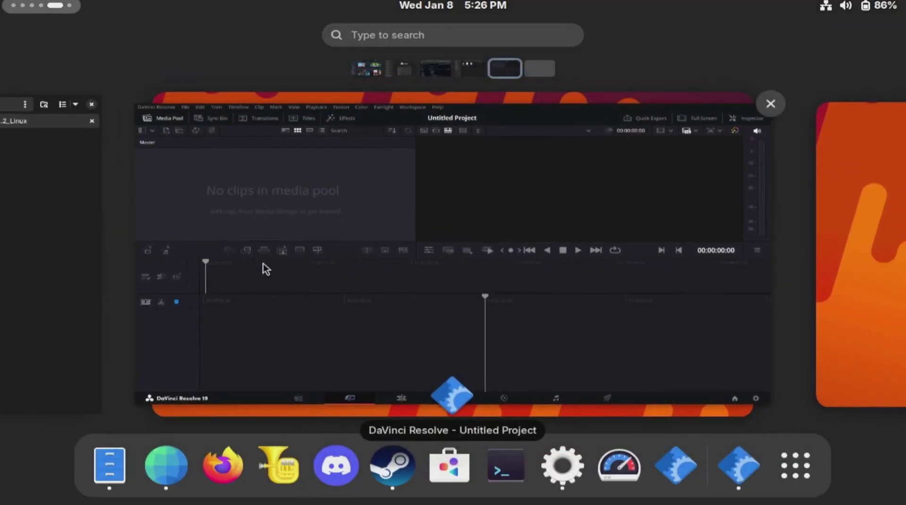
pyautogui.scroll(1, 263, 268)
pyautogui.middleClick(463, 265)
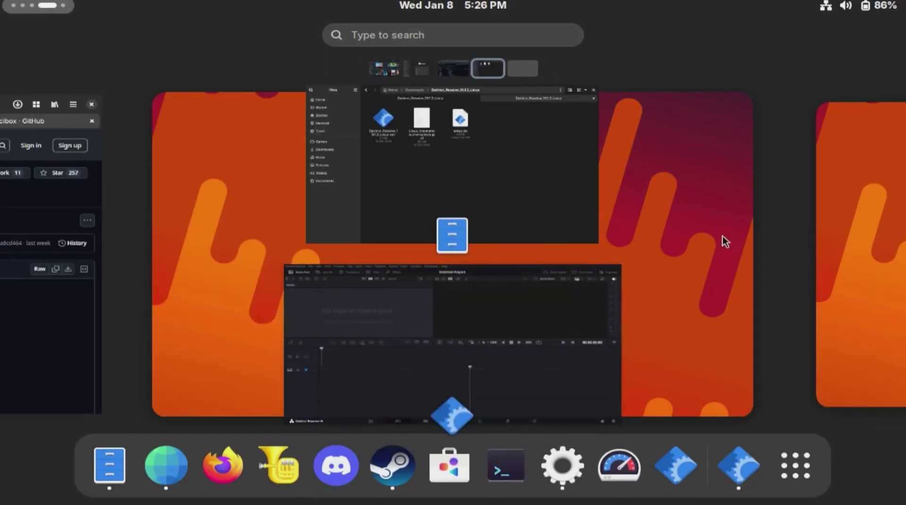
# Move the Files window aside over Resolve and open Videos > Screencasts
pyautogui.click(532, 198)
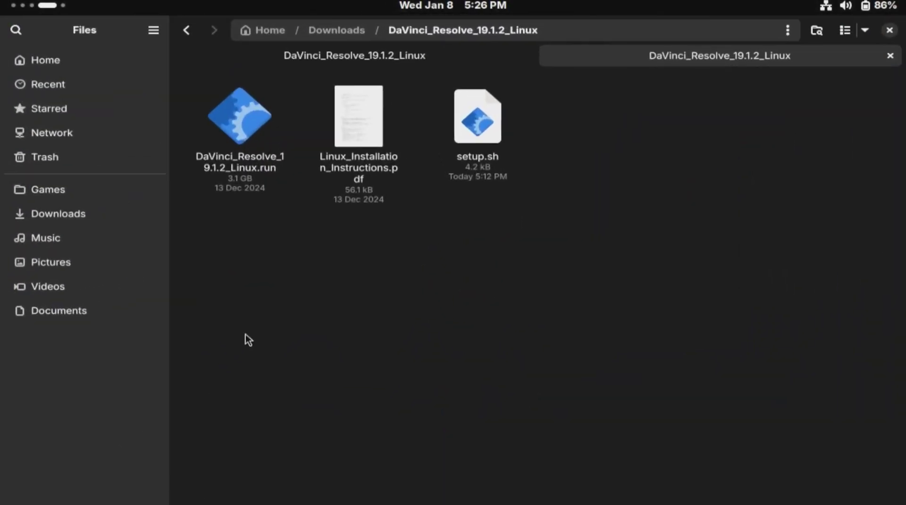
pyautogui.moveTo(537, 183); pyautogui.dragTo(633, 200)
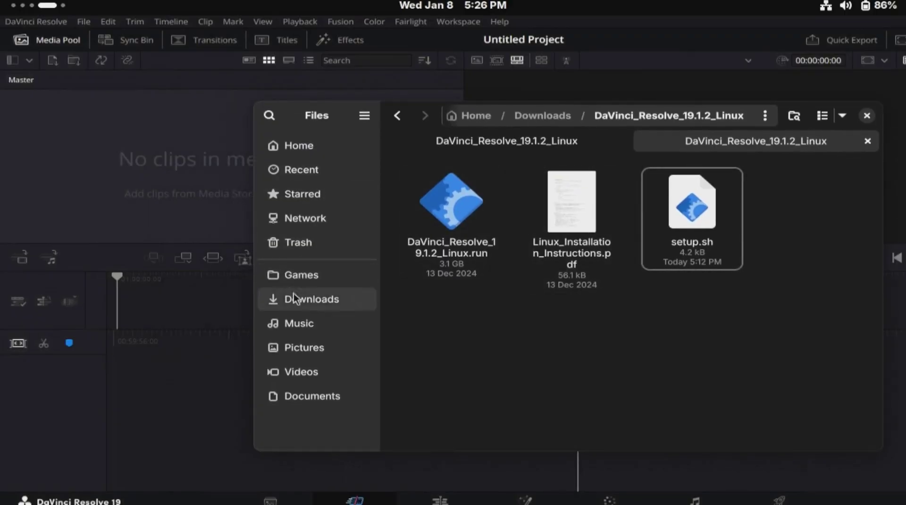
pyautogui.click(321, 373)
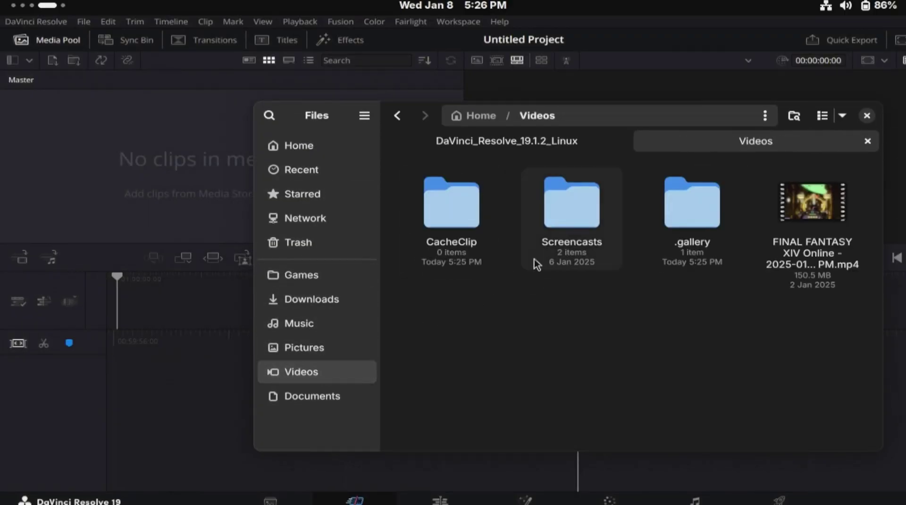
pyautogui.doubleClick(569, 221)
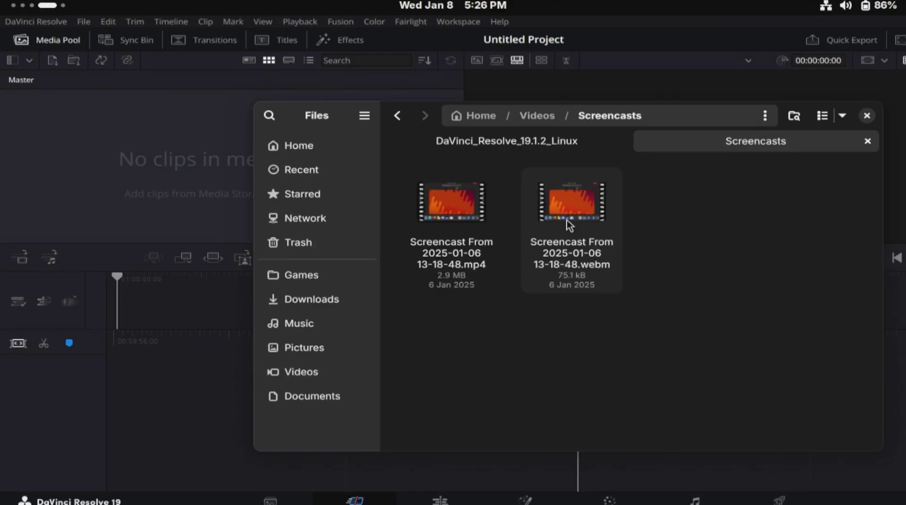
# Check the .webm's video properties: 5 seconds, 1280×800, AV1, 28.94 fps
pyautogui.rightClick(572, 215)
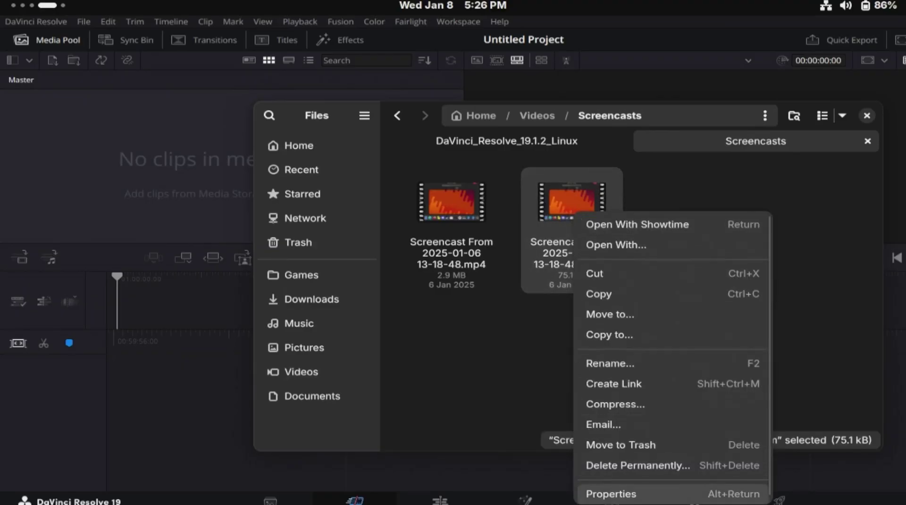
pyautogui.click(625, 497)
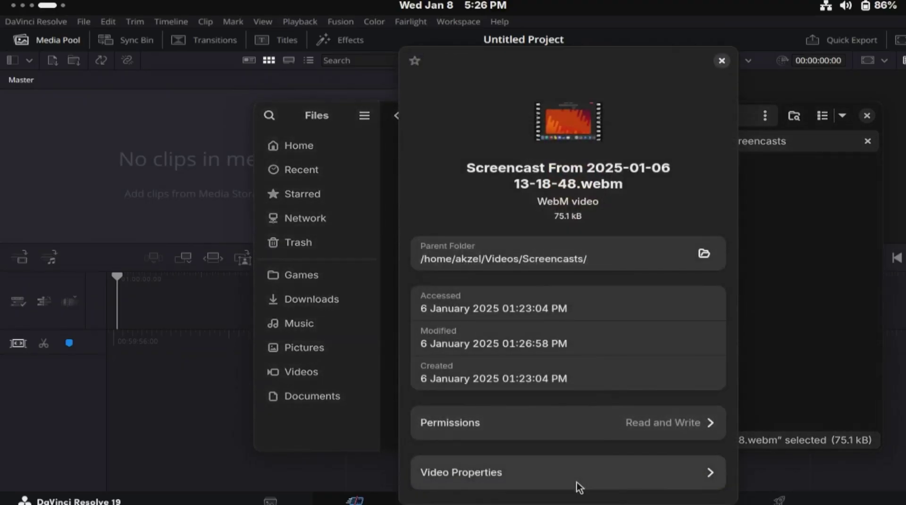
pyautogui.click(577, 482)
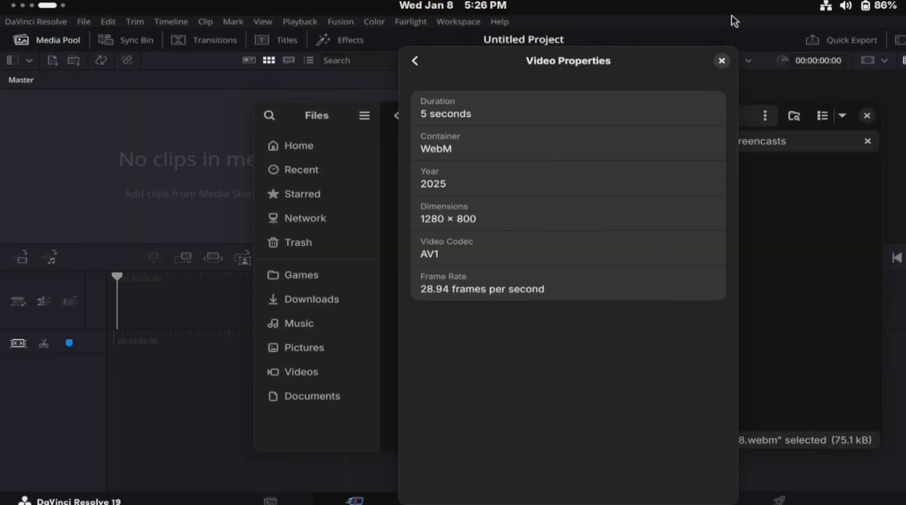
pyautogui.click(724, 62)
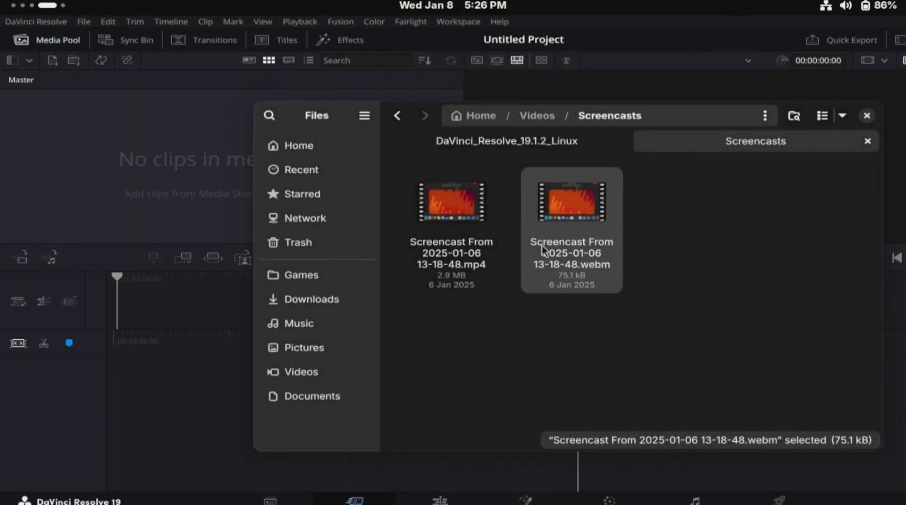
# Import the .webm screencast into the Media Pool, changing the timeline frame rate to match the clip
pyautogui.moveTo(587, 196); pyautogui.dragTo(127, 154)
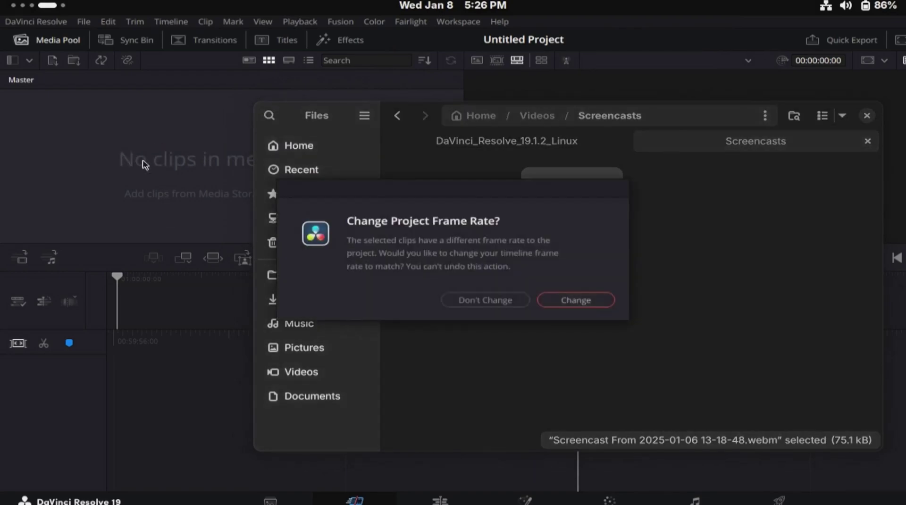
pyautogui.click(572, 300)
pyautogui.click(115, 189)
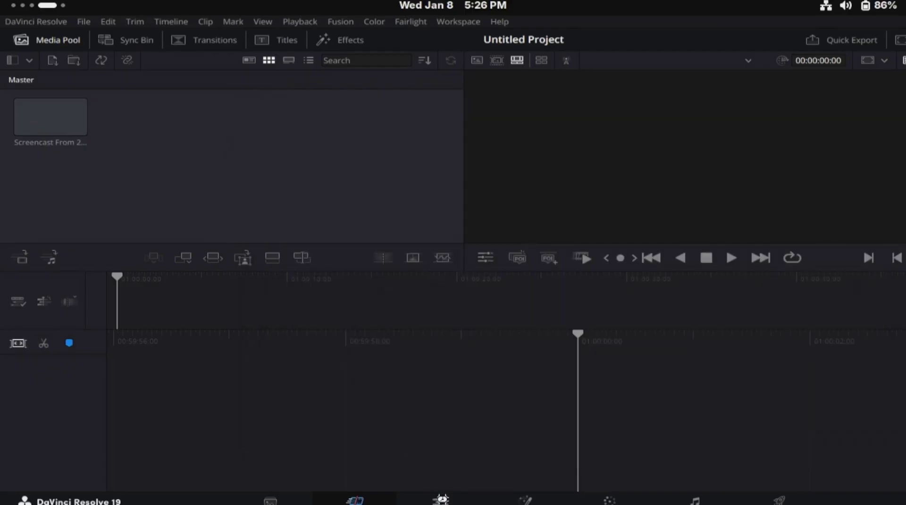
# On the Edit page, place the screencast clip on track V1 and park the playhead at 01:00:04:02
pyautogui.click(452, 502)
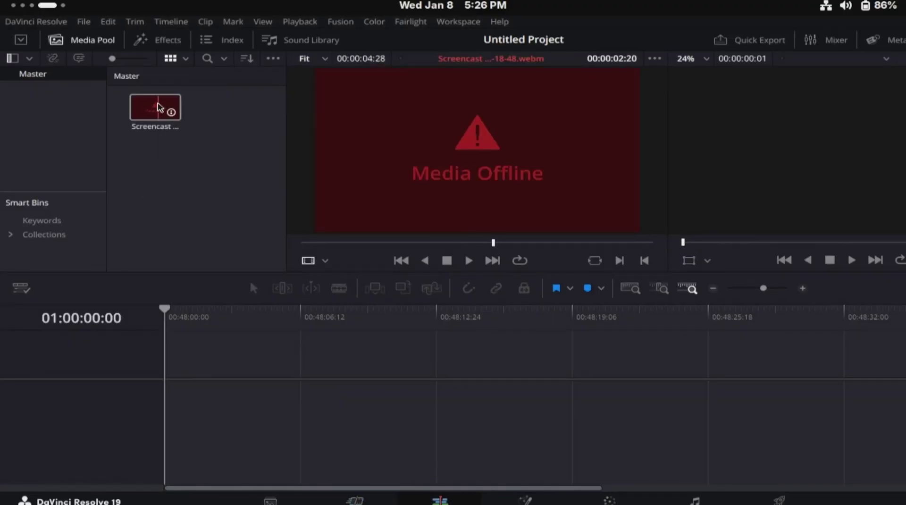
pyautogui.moveTo(155, 106); pyautogui.dragTo(210, 387)
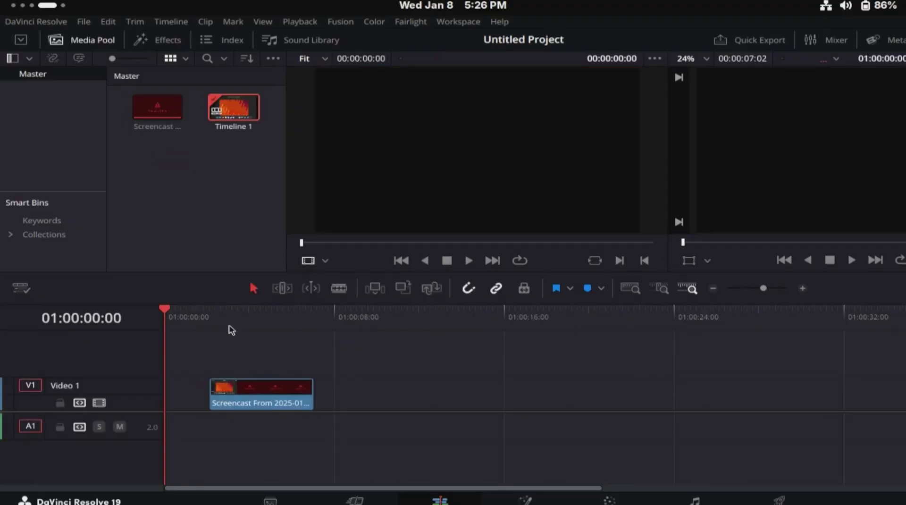
pyautogui.moveTo(228, 319); pyautogui.dragTo(258, 317)
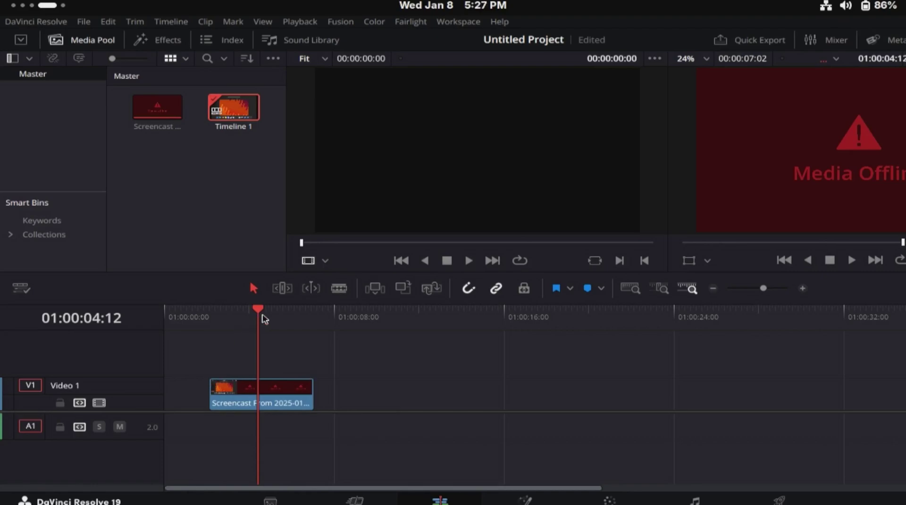
pyautogui.moveTo(257, 314); pyautogui.dragTo(252, 312)
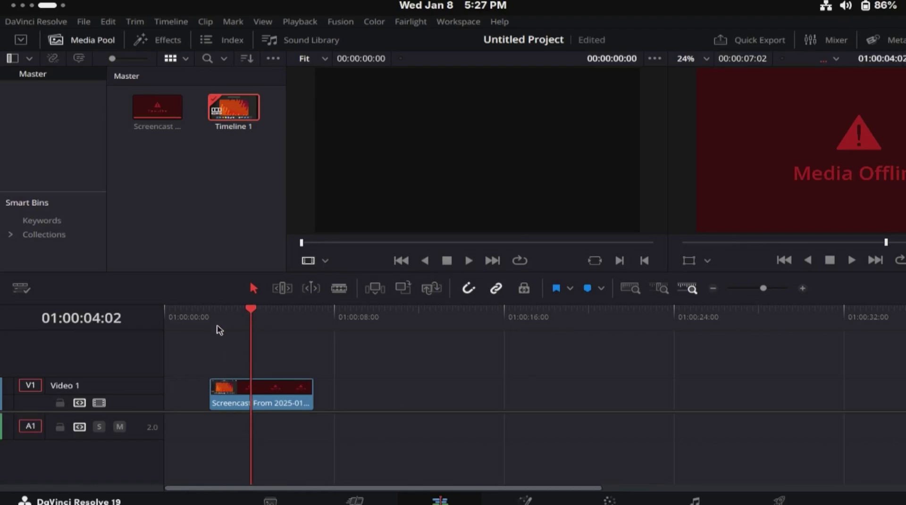